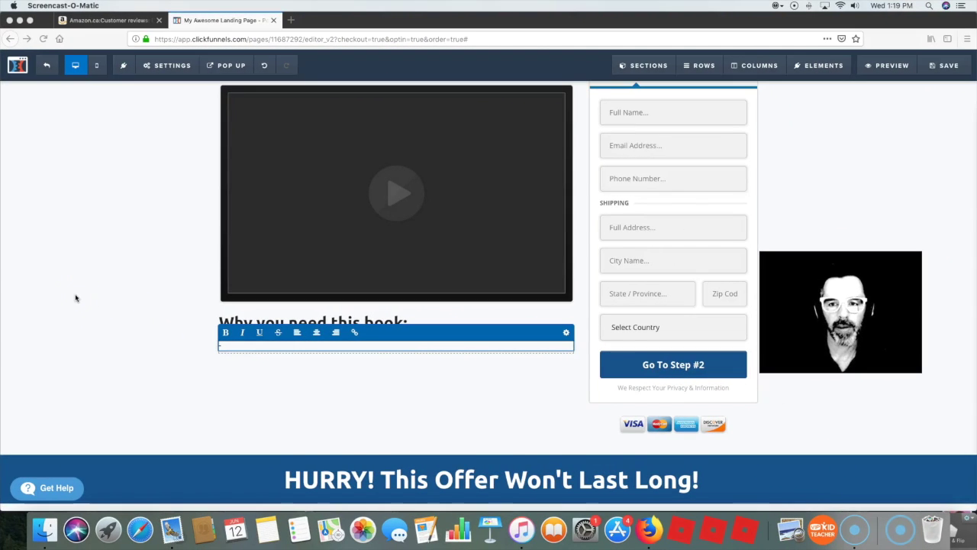
{"action": "scroll", "coordinate": [76, 298], "scroll_direction": "up", "scroll_amount": 2}
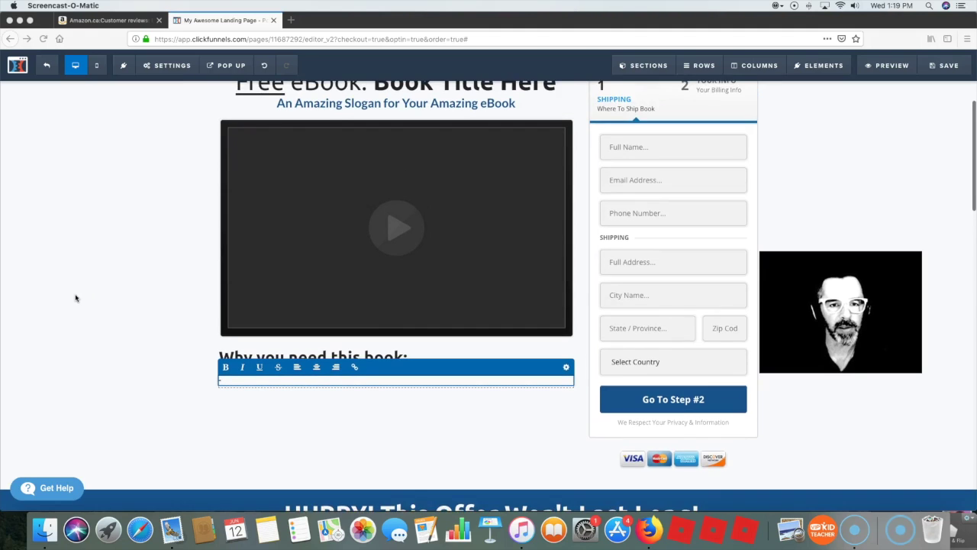
{"action": "scroll", "coordinate": [75, 298], "scroll_direction": "down", "scroll_amount": 1}
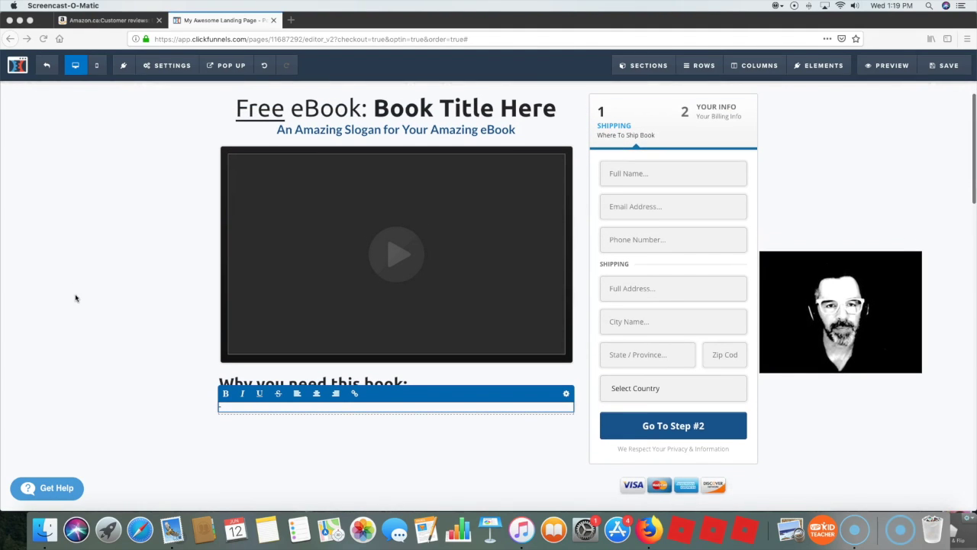
{"action": "scroll", "coordinate": [76, 298], "scroll_direction": "down", "scroll_amount": 1}
{"action": "scroll", "coordinate": [75, 298], "scroll_direction": "down", "scroll_amount": 2}
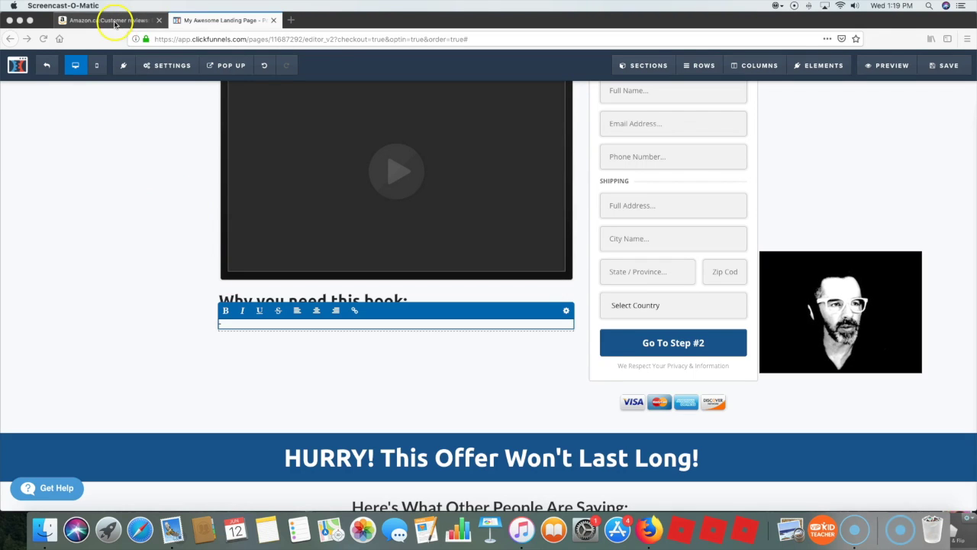
{"action": "left_click", "coordinate": [115, 22]}
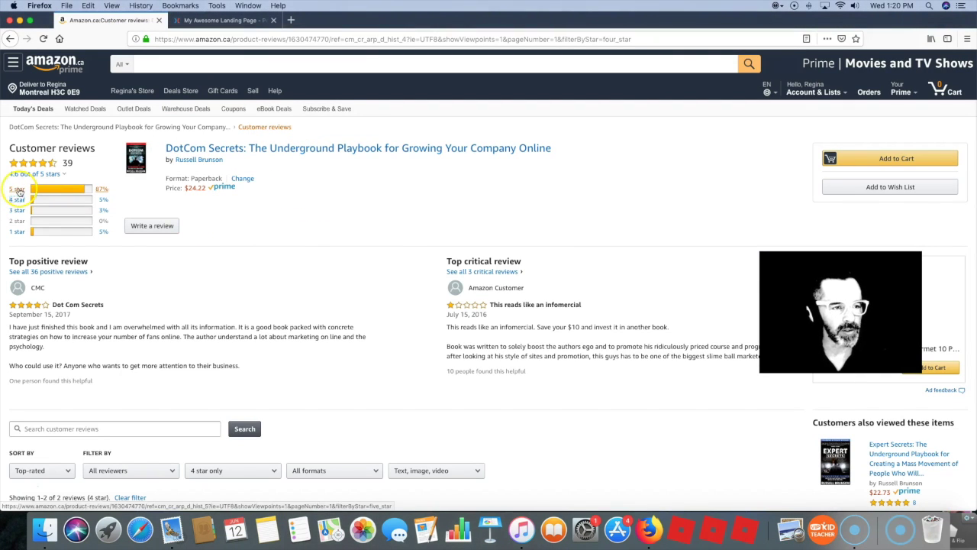
Filter the DotCom Secrets Amazon reviews to 5-star only, showing 34 reviews.
{"action": "left_click", "coordinate": [18, 190]}
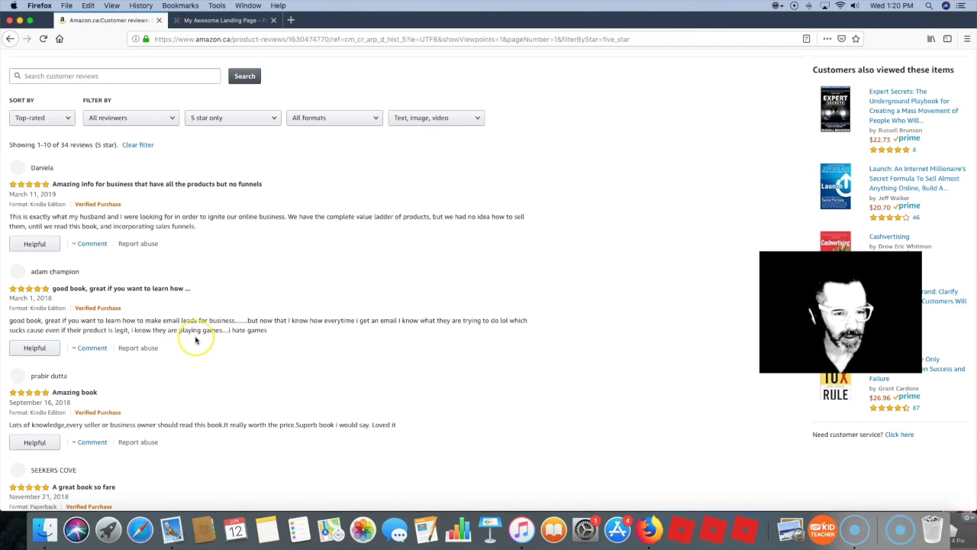
{"action": "scroll", "coordinate": [195, 340], "scroll_direction": "down", "scroll_amount": 5}
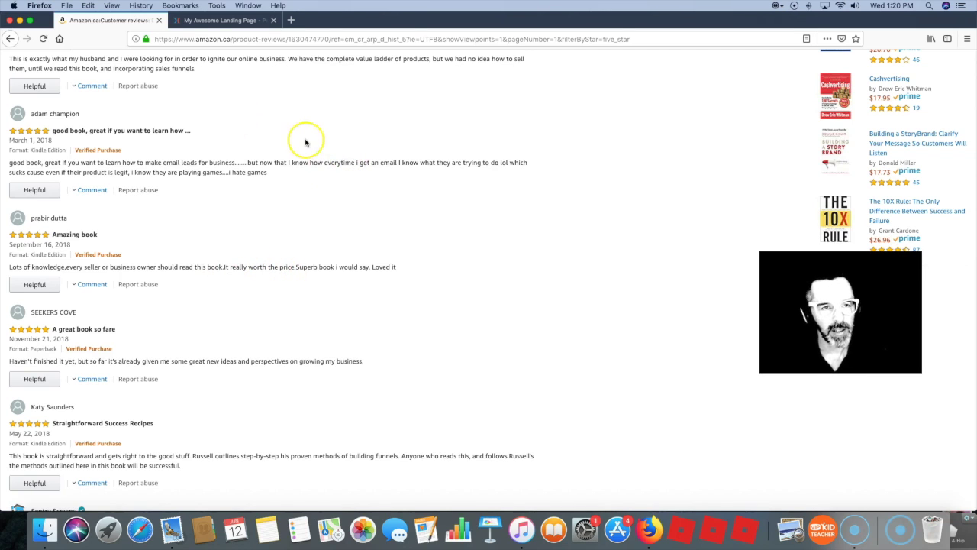
{"action": "left_click", "coordinate": [216, 20]}
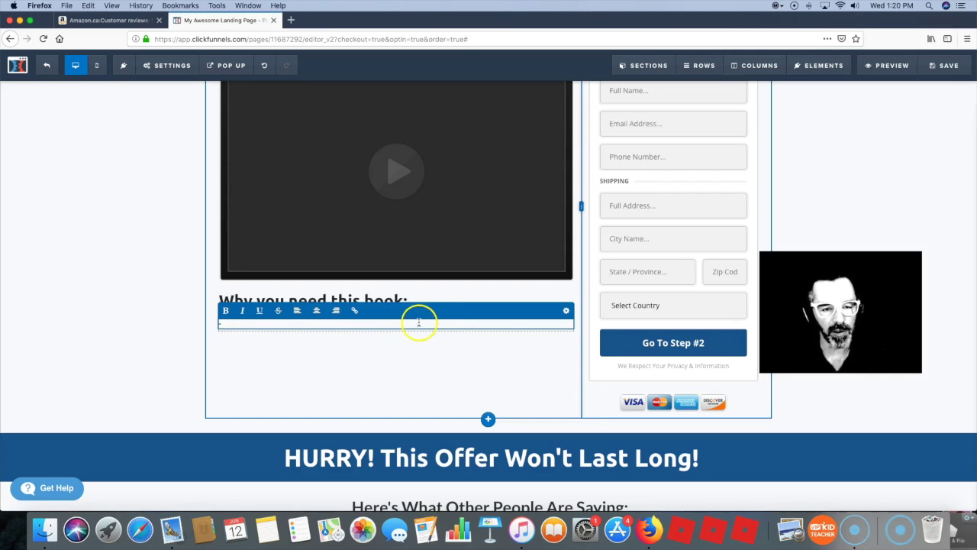
{"action": "left_click", "coordinate": [107, 20]}
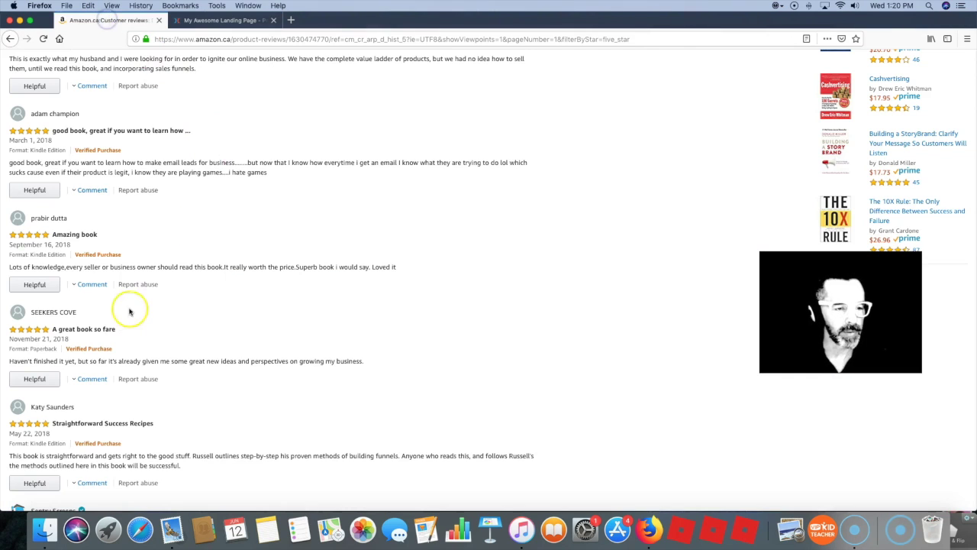
{"action": "scroll", "coordinate": [175, 299], "scroll_direction": "down", "scroll_amount": 3}
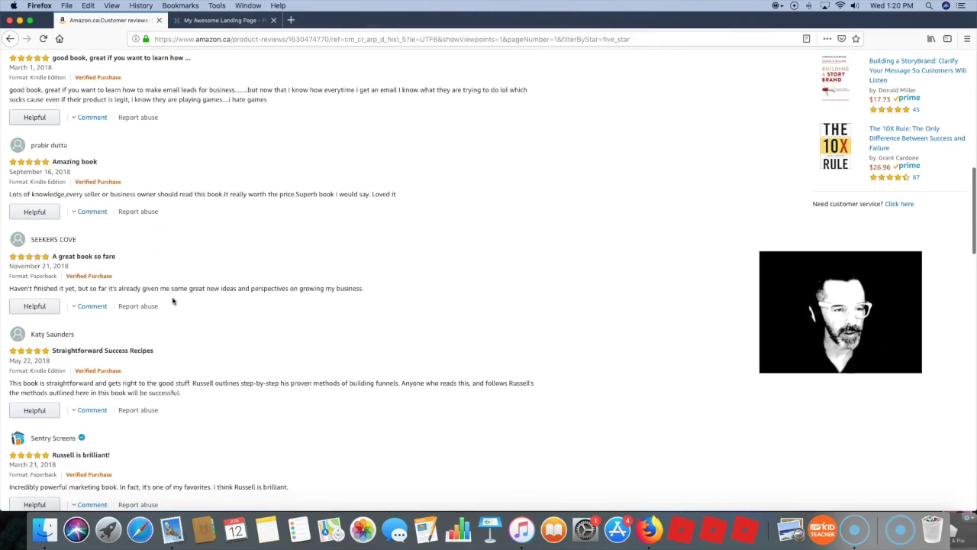
{"action": "scroll", "coordinate": [175, 301], "scroll_direction": "down", "scroll_amount": 1}
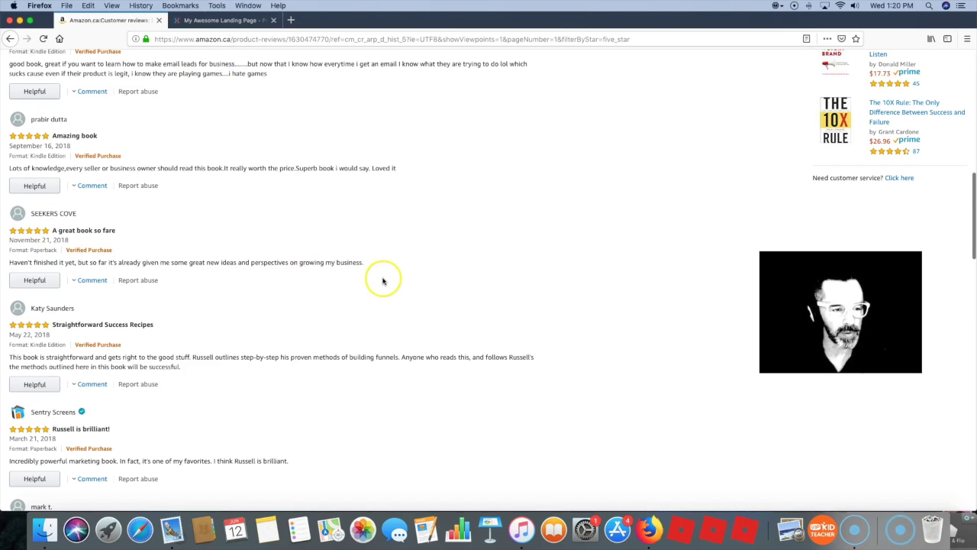
{"action": "scroll", "coordinate": [382, 278], "scroll_direction": "up", "scroll_amount": 3}
{"action": "scroll", "coordinate": [383, 279], "scroll_direction": "down", "scroll_amount": 5}
{"action": "scroll", "coordinate": [386, 283], "scroll_direction": "down", "scroll_amount": 1}
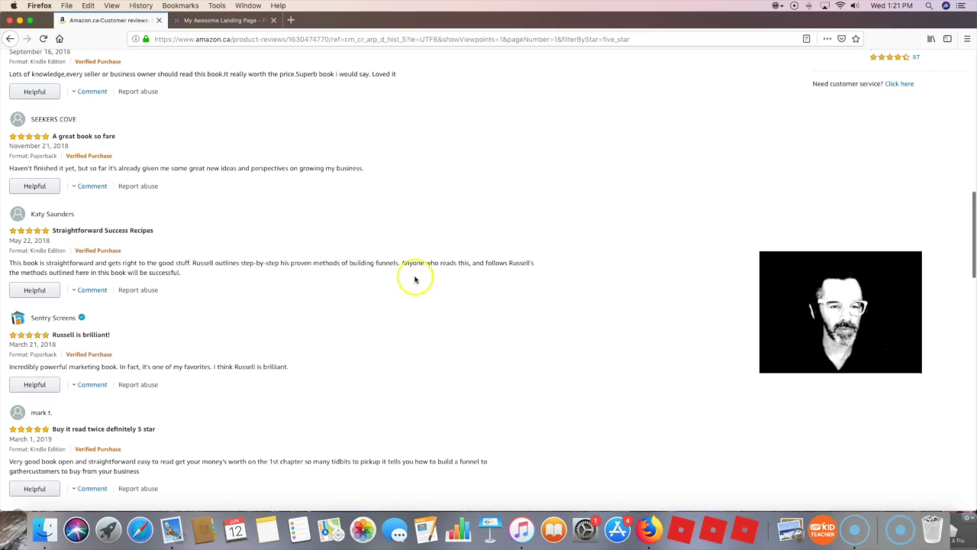
{"action": "scroll", "coordinate": [427, 257], "scroll_direction": "down", "scroll_amount": 3}
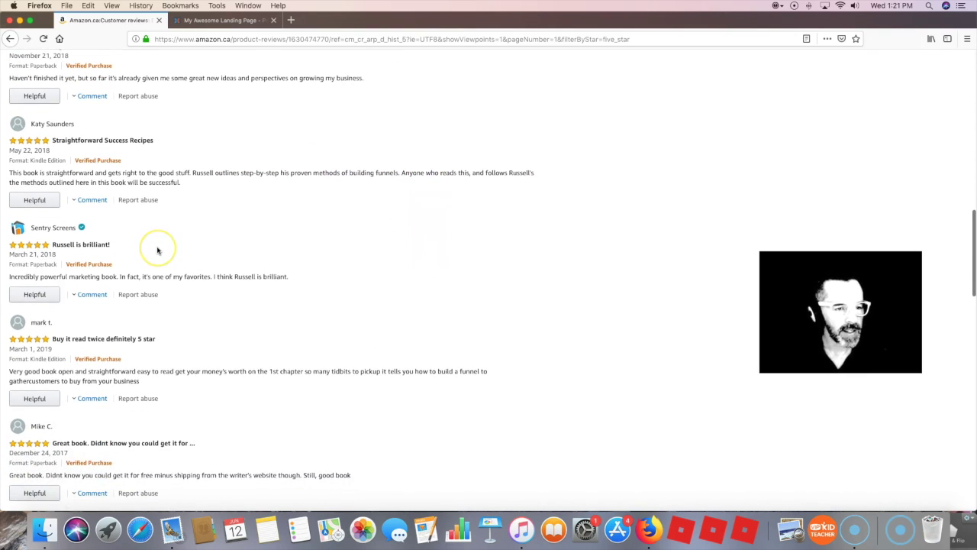
{"action": "scroll", "coordinate": [158, 251], "scroll_direction": "down", "scroll_amount": 2}
{"action": "scroll", "coordinate": [245, 255], "scroll_direction": "down", "scroll_amount": 4}
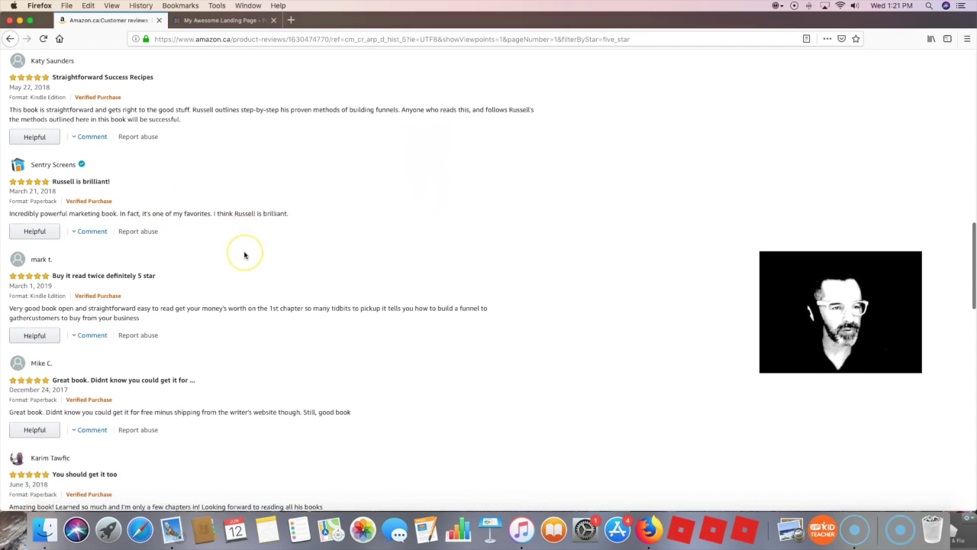
{"action": "scroll", "coordinate": [244, 255], "scroll_direction": "down", "scroll_amount": 1}
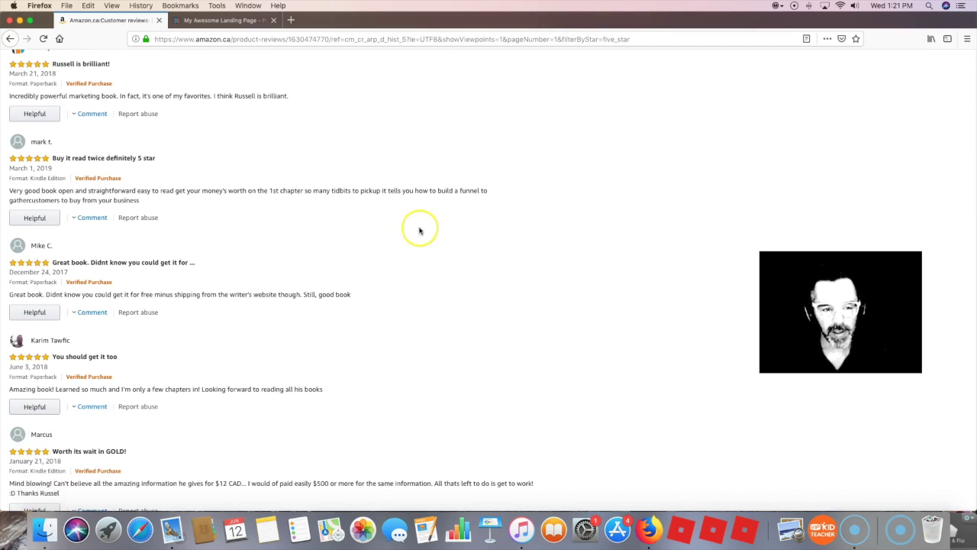
{"action": "scroll", "coordinate": [429, 233], "scroll_direction": "up", "scroll_amount": 10}
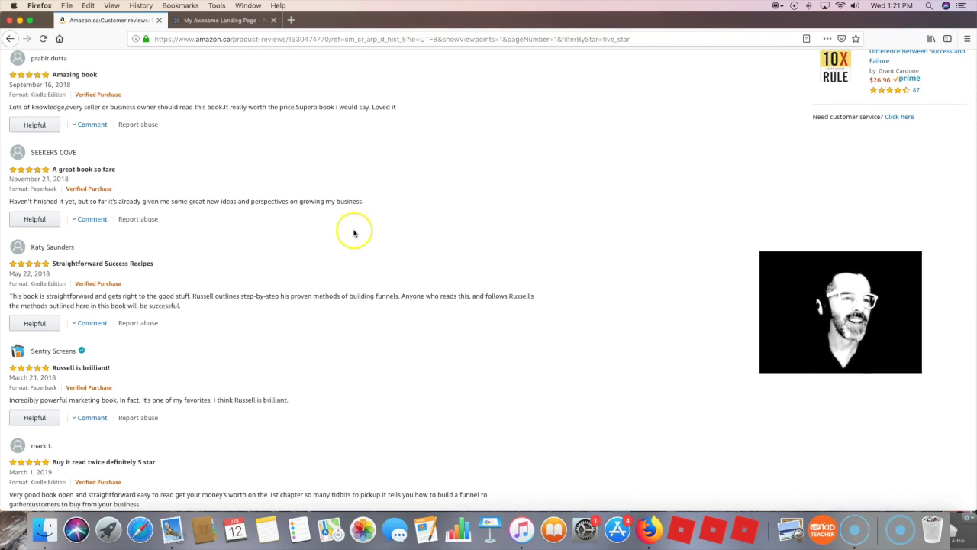
{"action": "scroll", "coordinate": [356, 233], "scroll_direction": "up", "scroll_amount": 3}
{"action": "scroll", "coordinate": [356, 233], "scroll_direction": "down", "scroll_amount": 5}
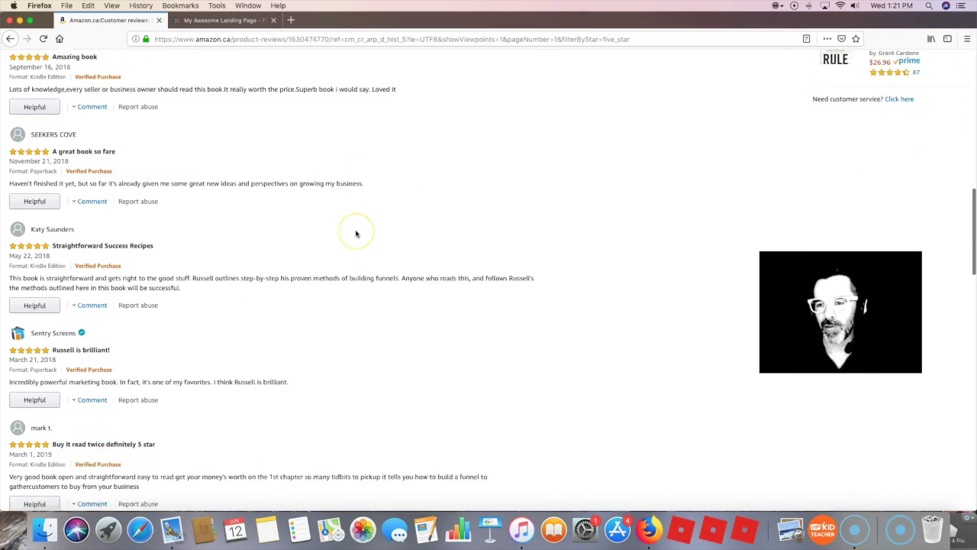
{"action": "scroll", "coordinate": [360, 234], "scroll_direction": "down", "scroll_amount": 5}
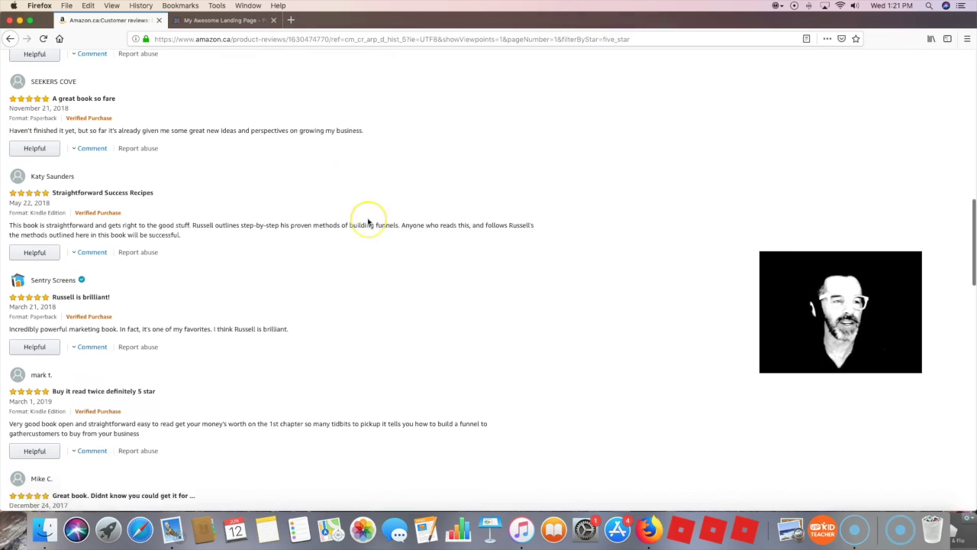
{"action": "scroll", "coordinate": [368, 223], "scroll_direction": "up", "scroll_amount": 1}
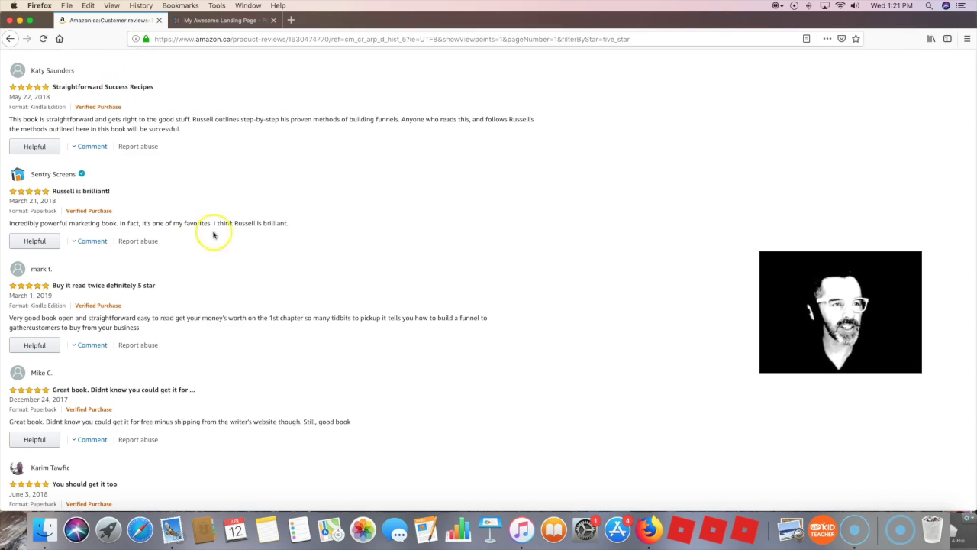
{"action": "scroll", "coordinate": [226, 191], "scroll_direction": "up", "scroll_amount": 5}
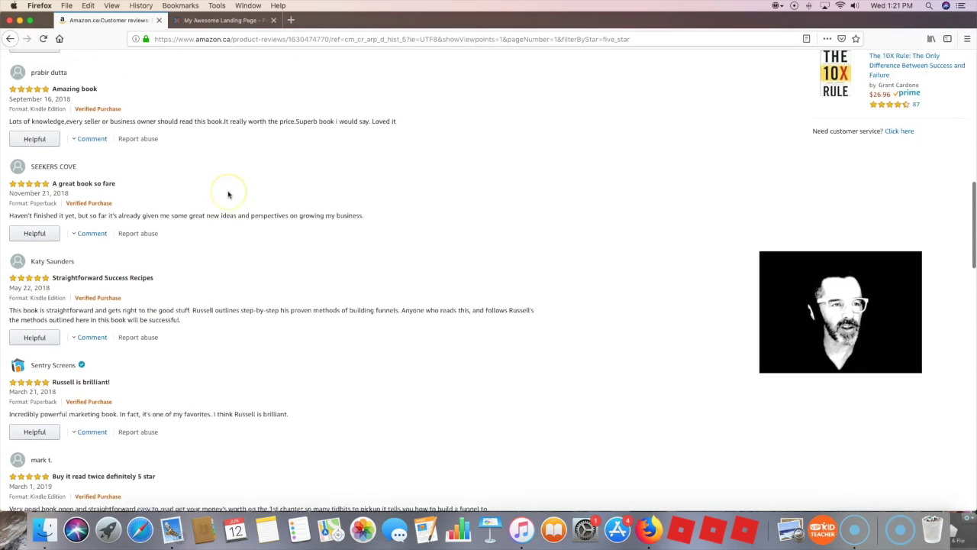
{"action": "scroll", "coordinate": [227, 193], "scroll_direction": "up", "scroll_amount": 10}
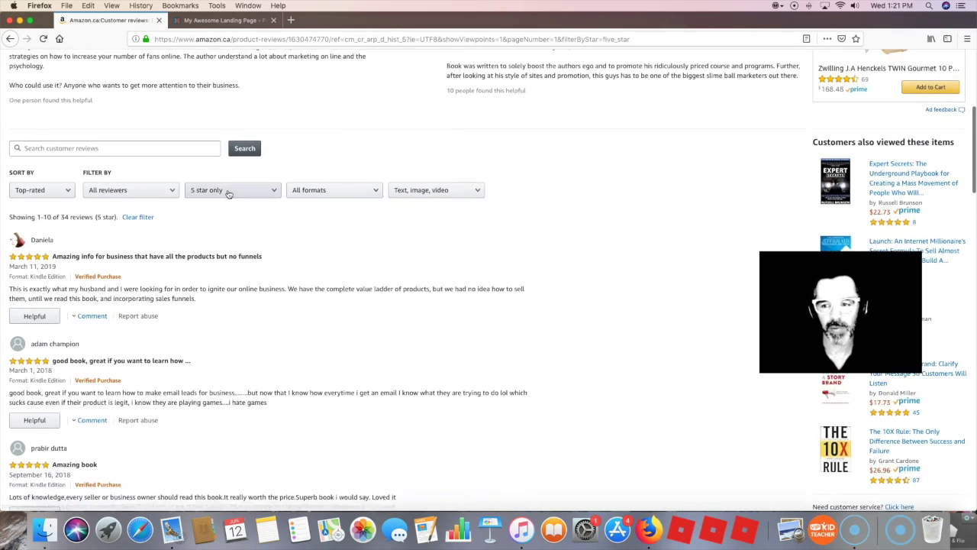
Filter the DotCom Secrets Amazon reviews to show only the 1-star reviews.
{"action": "scroll", "coordinate": [228, 193], "scroll_direction": "down", "scroll_amount": 6}
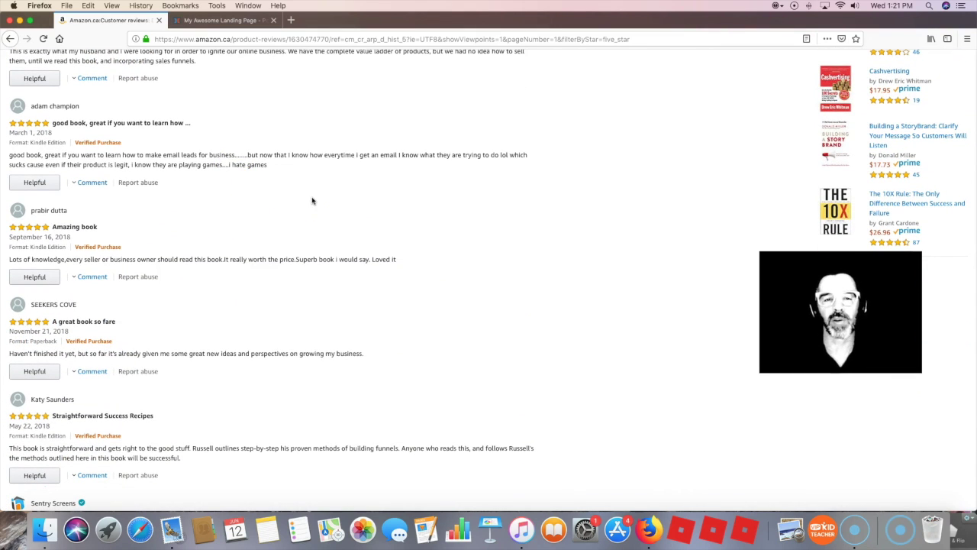
{"action": "scroll", "coordinate": [325, 142], "scroll_direction": "up", "scroll_amount": 10}
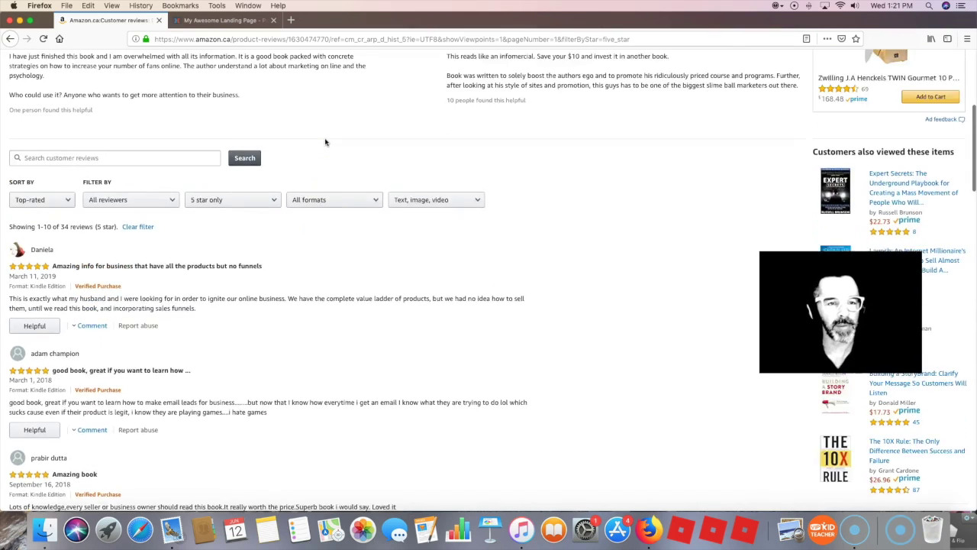
{"action": "scroll", "coordinate": [247, 137], "scroll_direction": "up", "scroll_amount": 5}
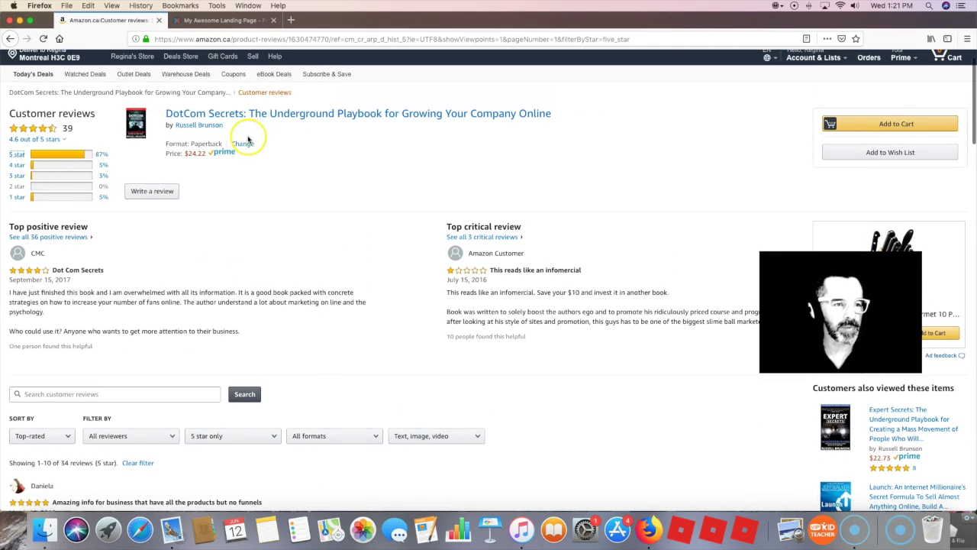
{"action": "left_click", "coordinate": [15, 198]}
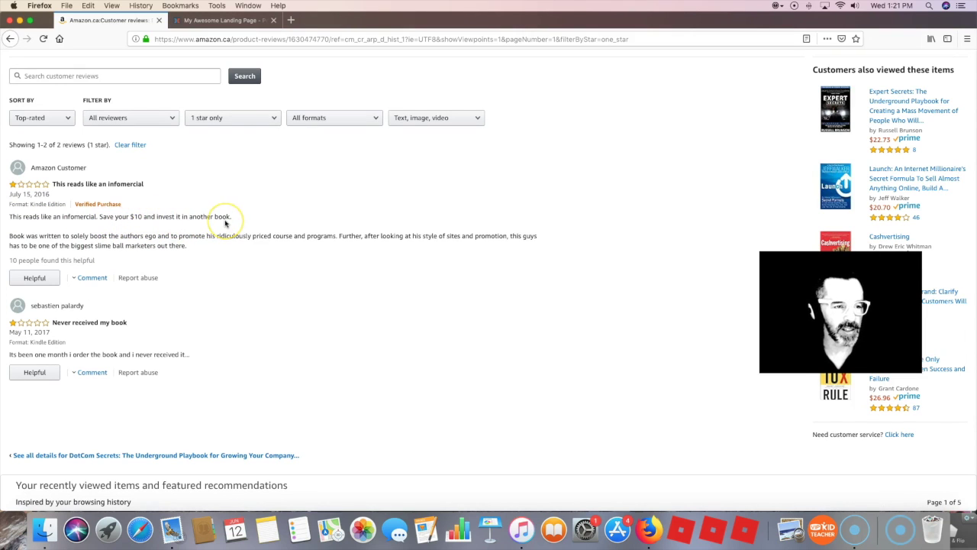
Narrow the reviews to 4-star only, then return to the landing page editor.
{"action": "scroll", "coordinate": [219, 223], "scroll_direction": "down", "scroll_amount": 3}
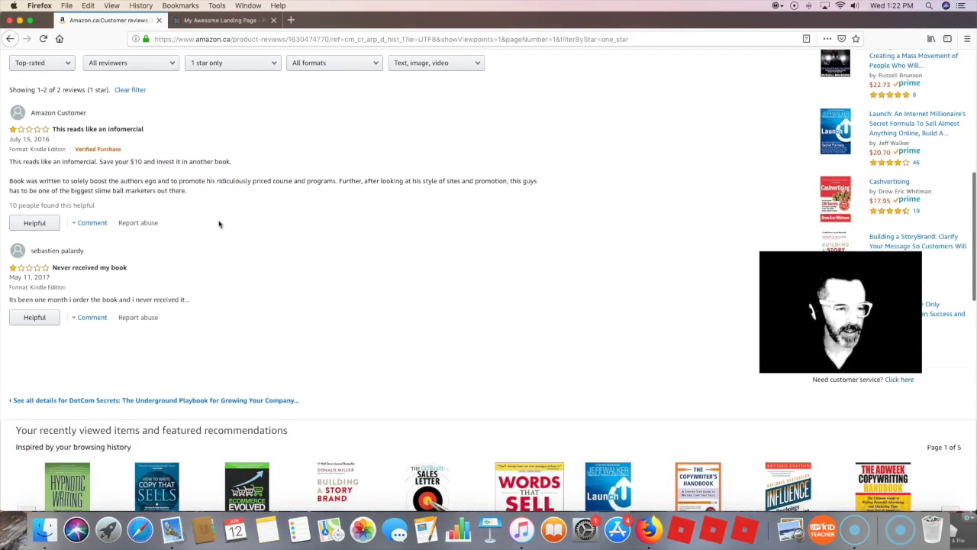
{"action": "scroll", "coordinate": [171, 206], "scroll_direction": "up", "scroll_amount": 6}
{"action": "scroll", "coordinate": [171, 207], "scroll_direction": "up", "scroll_amount": 1}
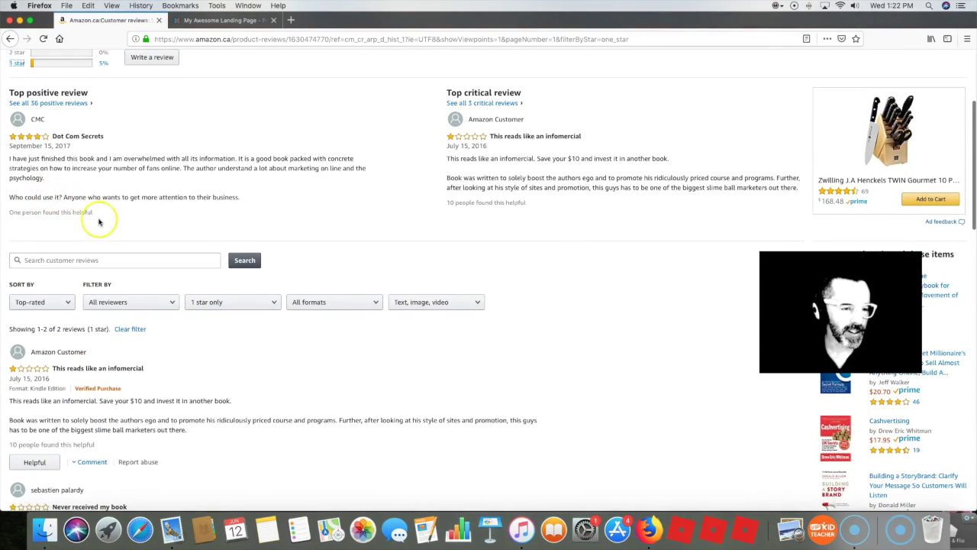
{"action": "scroll", "coordinate": [96, 217], "scroll_direction": "up", "scroll_amount": 4}
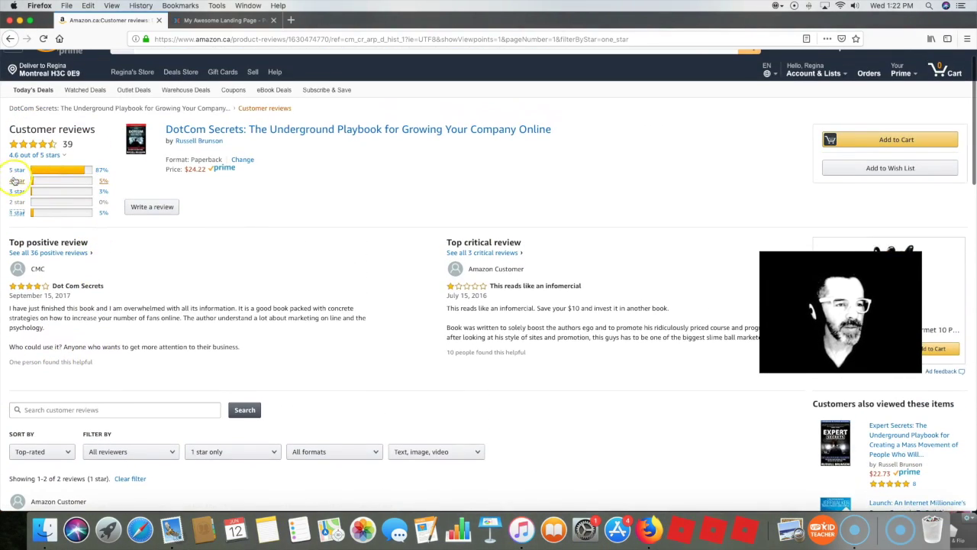
{"action": "left_click", "coordinate": [15, 181]}
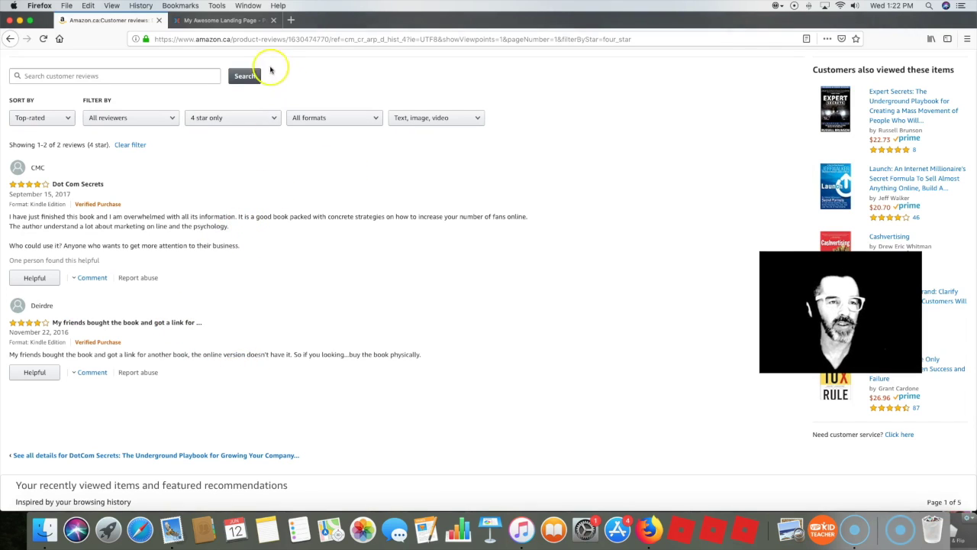
{"action": "left_click", "coordinate": [222, 20]}
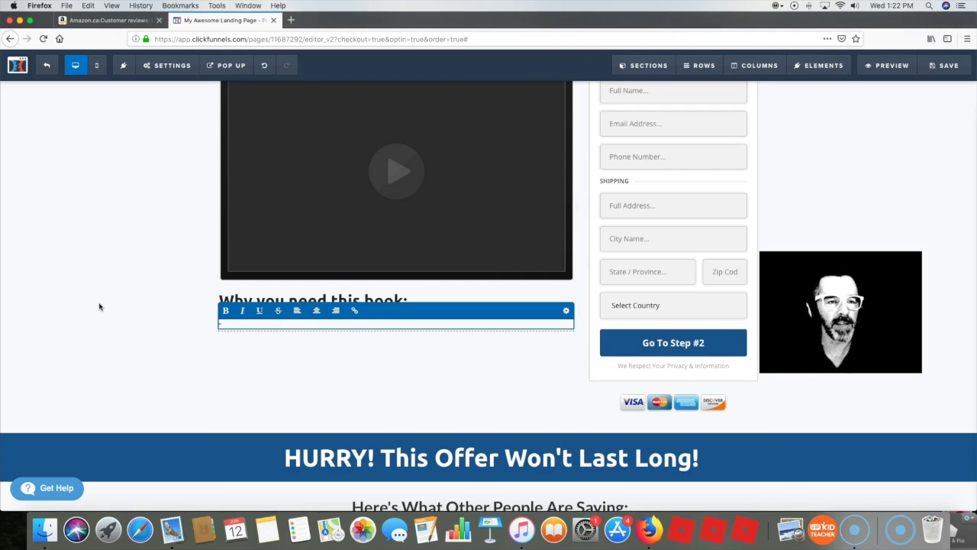
Return to the Amazon.ca tab and read the 2 four-star DotCom Secrets reviews.
{"action": "left_click", "coordinate": [112, 22]}
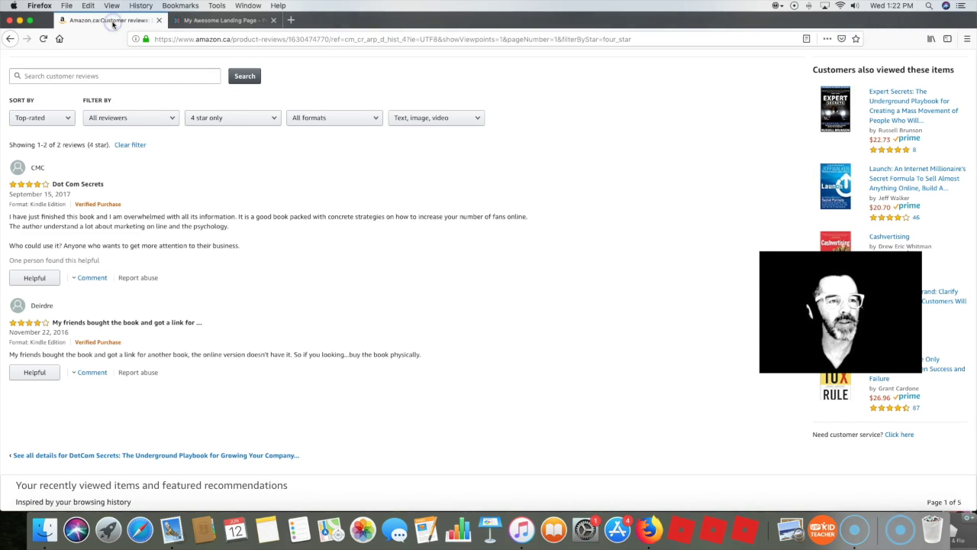
{"action": "scroll", "coordinate": [365, 71], "scroll_direction": "up", "scroll_amount": 5}
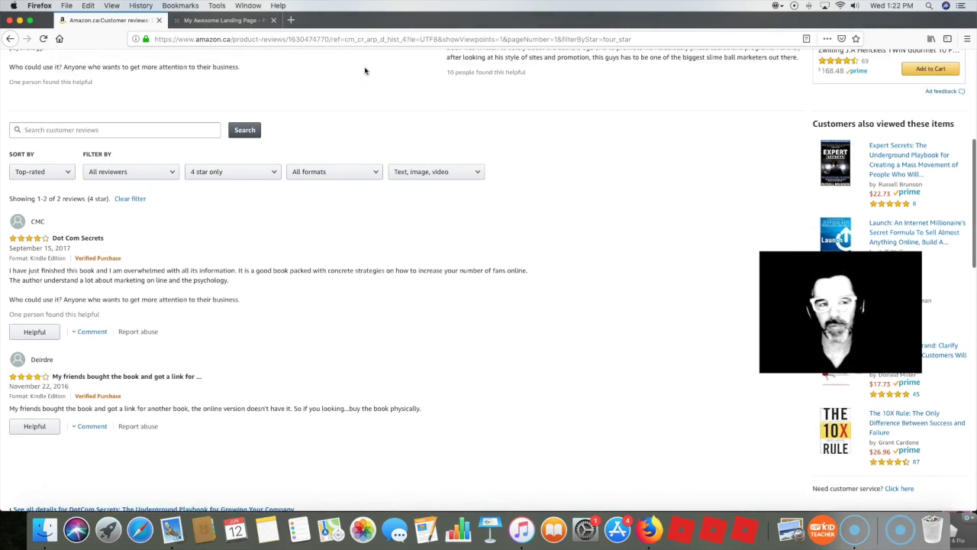
{"action": "scroll", "coordinate": [365, 71], "scroll_direction": "up", "scroll_amount": 5}
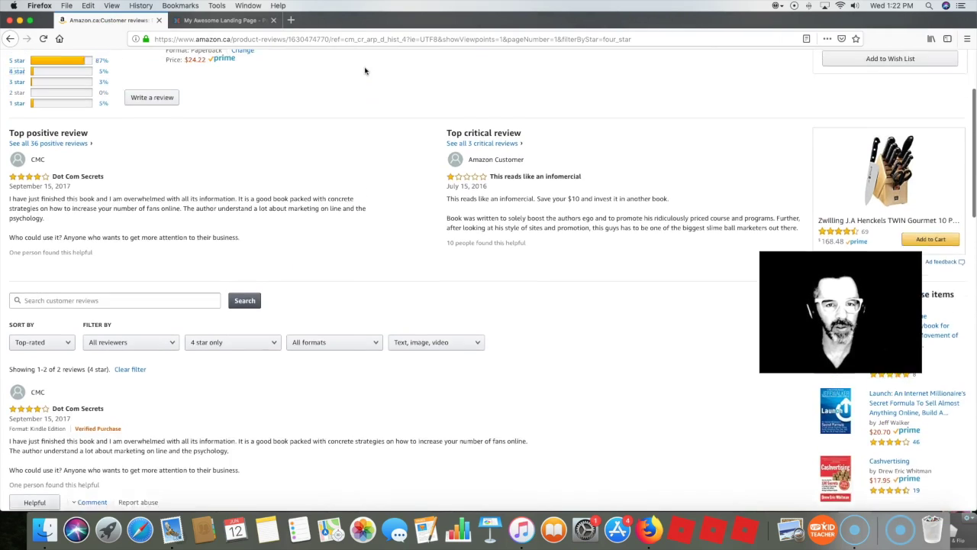
{"action": "scroll", "coordinate": [365, 71], "scroll_direction": "down", "scroll_amount": 2}
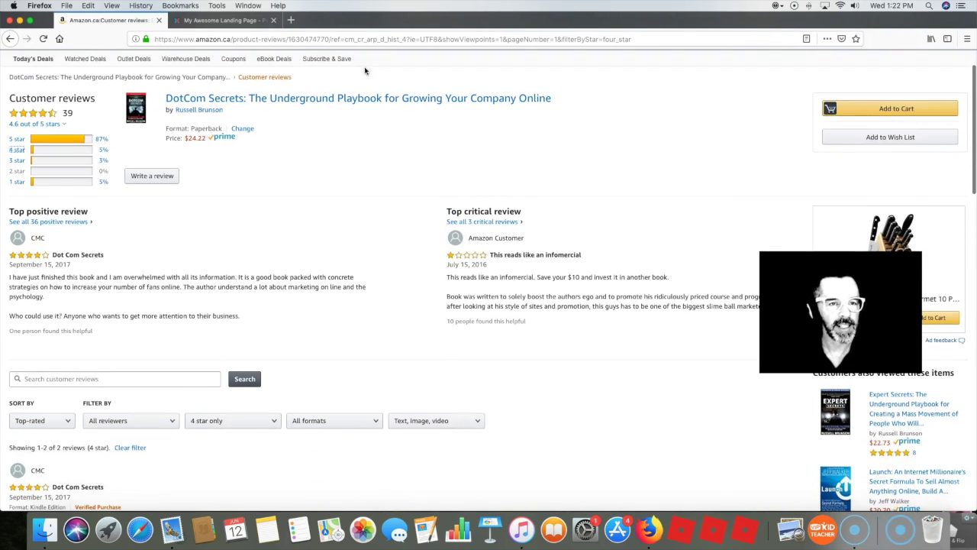
{"action": "scroll", "coordinate": [365, 71], "scroll_direction": "up", "scroll_amount": 3}
{"action": "scroll", "coordinate": [365, 71], "scroll_direction": "down", "scroll_amount": 3}
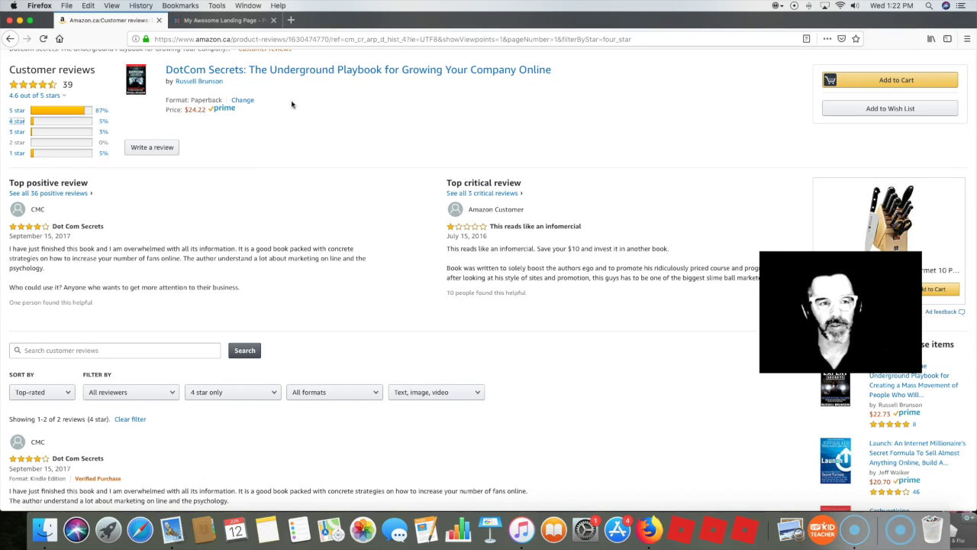
{"action": "scroll", "coordinate": [183, 275], "scroll_direction": "down", "scroll_amount": 1}
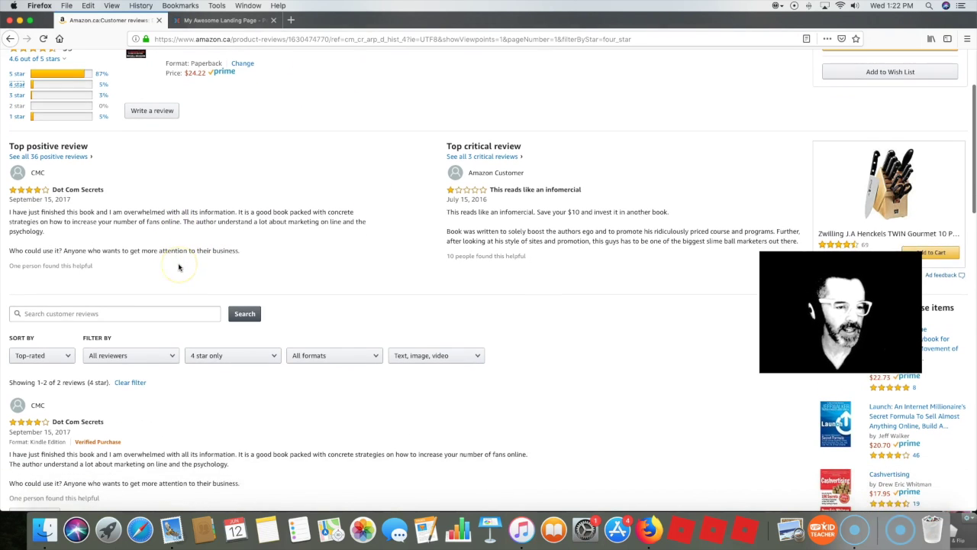
{"action": "scroll", "coordinate": [198, 265], "scroll_direction": "up", "scroll_amount": 2}
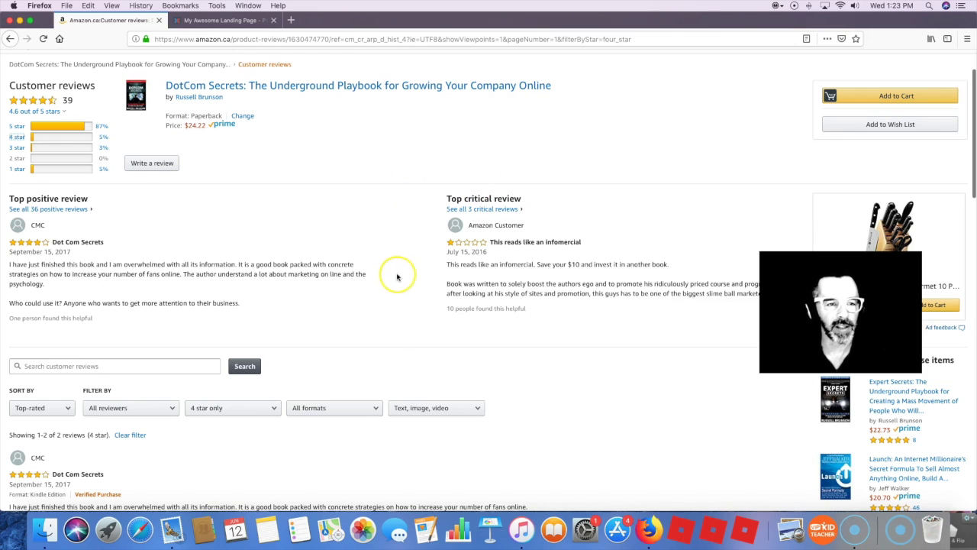
{"action": "scroll", "coordinate": [334, 187], "scroll_direction": "down", "scroll_amount": 3}
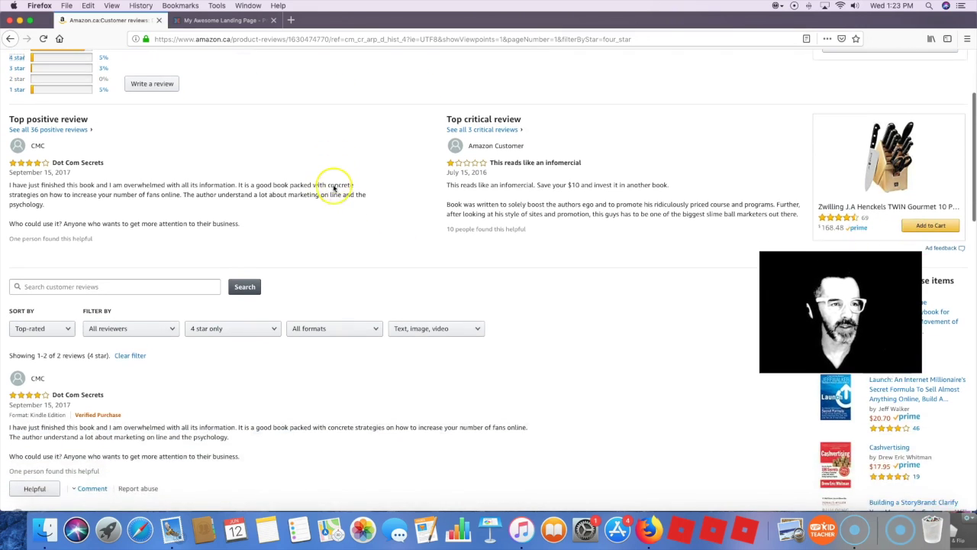
{"action": "scroll", "coordinate": [334, 188], "scroll_direction": "up", "scroll_amount": 1}
{"action": "scroll", "coordinate": [334, 187], "scroll_direction": "down", "scroll_amount": 5}
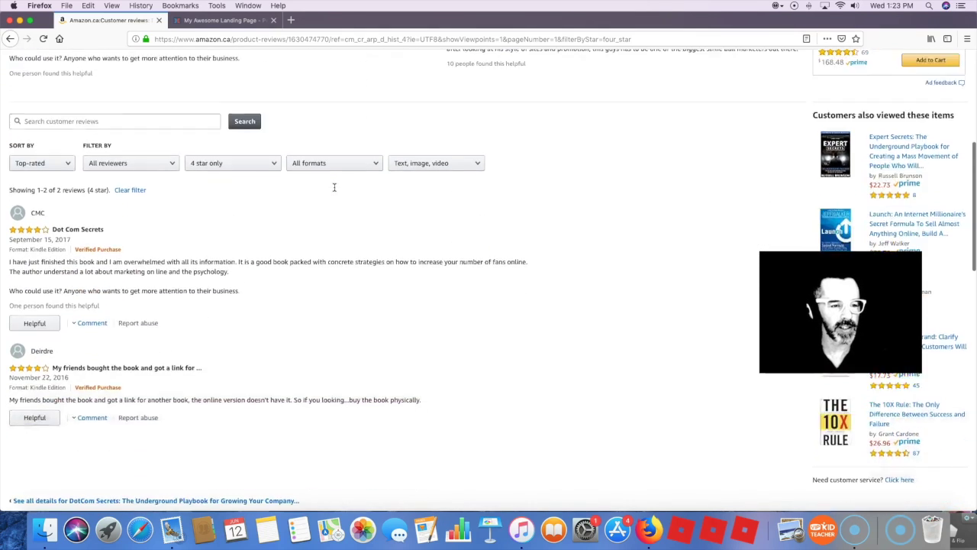
{"action": "scroll", "coordinate": [334, 187], "scroll_direction": "down", "scroll_amount": 5}
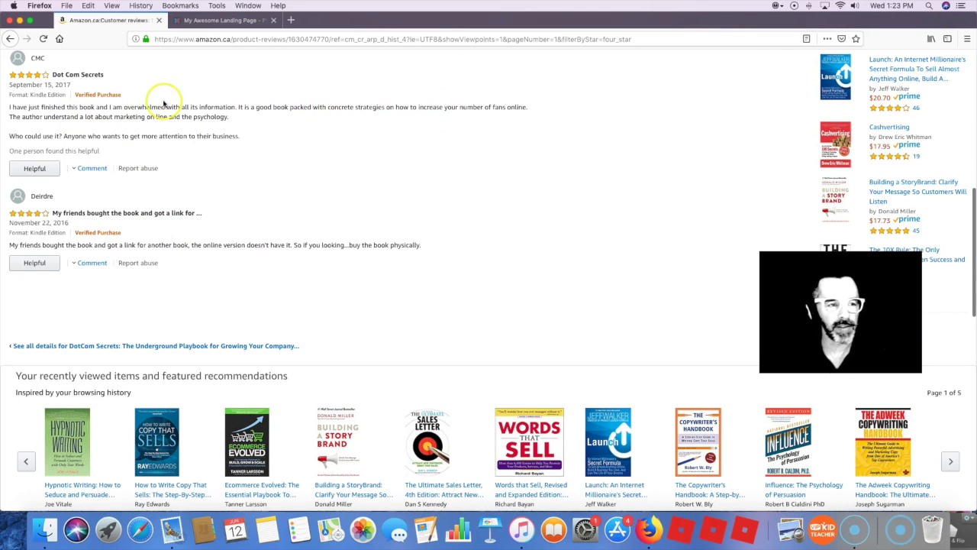
{"action": "scroll", "coordinate": [190, 134], "scroll_direction": "up", "scroll_amount": 1}
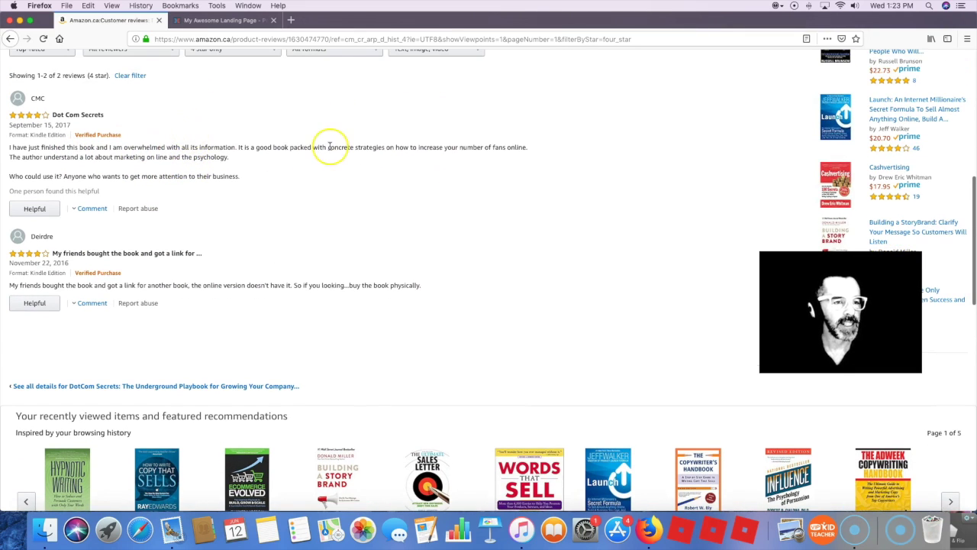
{"action": "scroll", "coordinate": [336, 142], "scroll_direction": "up", "scroll_amount": 1}
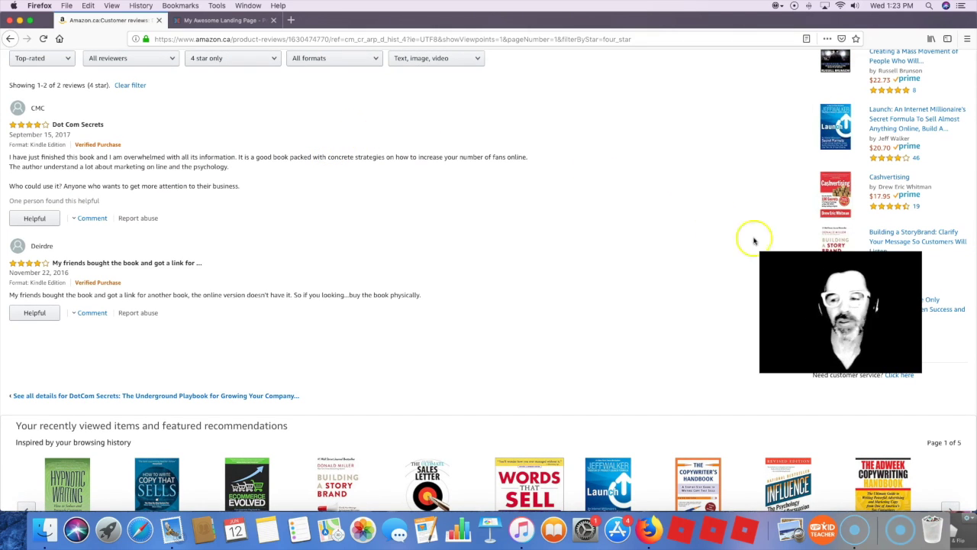
{"action": "key", "text": "alt+p"}
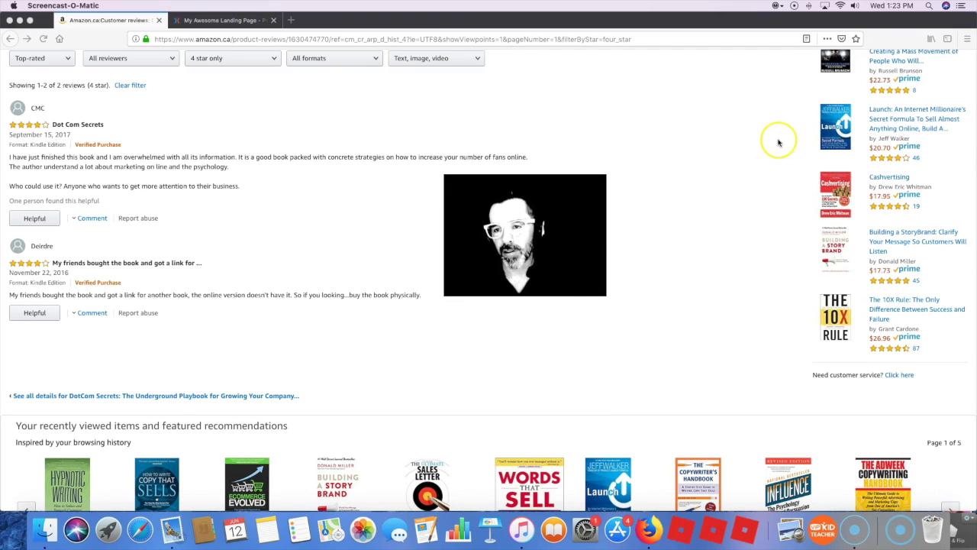
{"action": "scroll", "coordinate": [777, 143], "scroll_direction": "up", "scroll_amount": 1}
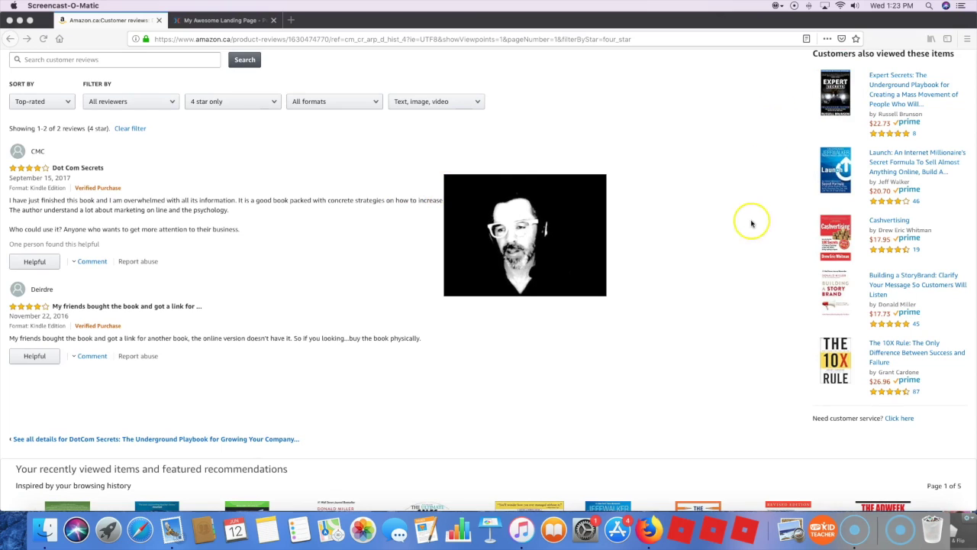
{"action": "scroll", "coordinate": [740, 220], "scroll_direction": "up", "scroll_amount": 1}
{"action": "scroll", "coordinate": [740, 221], "scroll_direction": "down", "scroll_amount": 3}
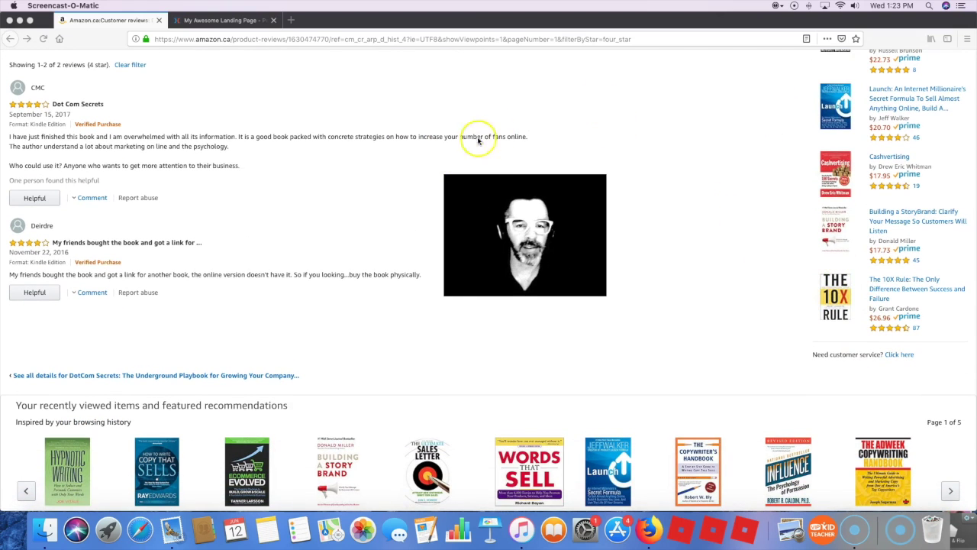
{"action": "left_click_drag", "start_coordinate": [588, 275], "coordinate": [601, 251]}
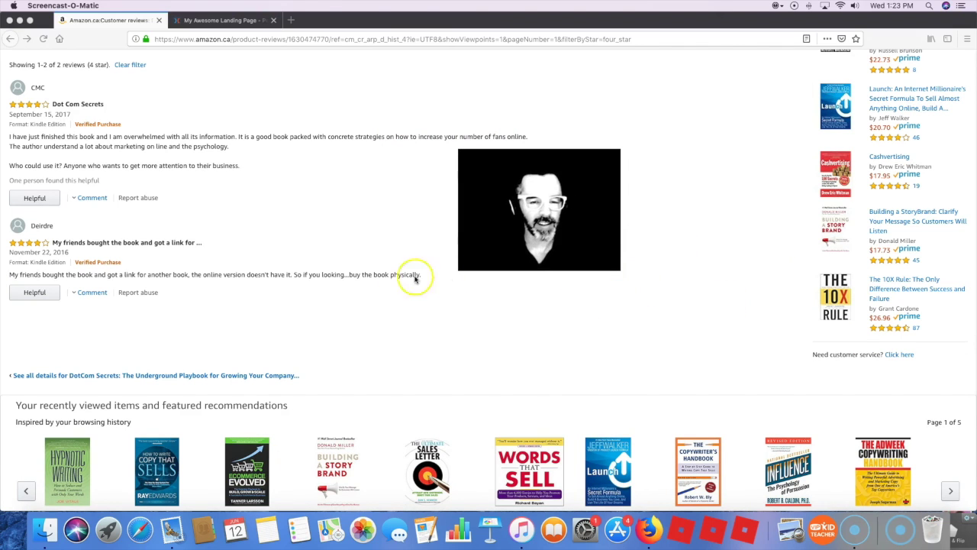
{"action": "scroll", "coordinate": [370, 296], "scroll_direction": "down", "scroll_amount": 3}
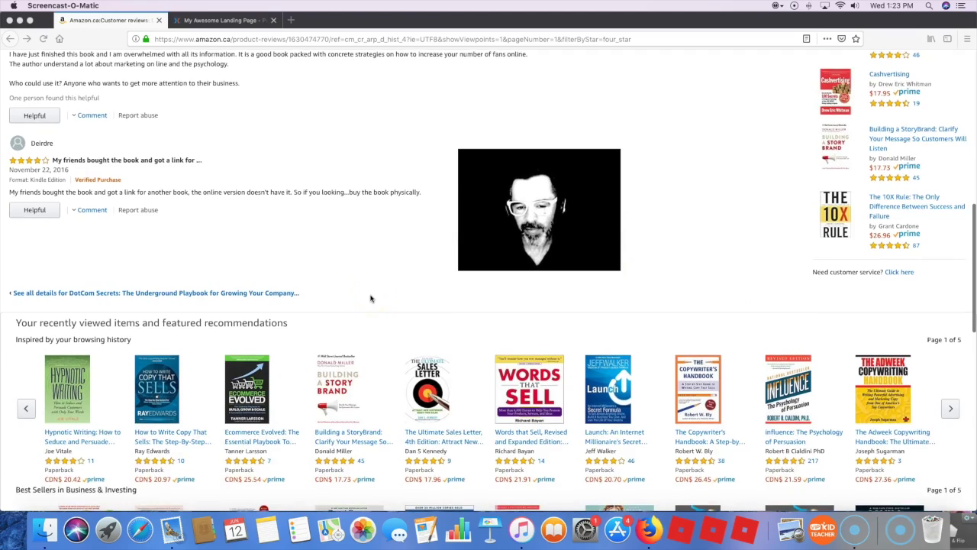
{"action": "scroll", "coordinate": [370, 298], "scroll_direction": "up", "scroll_amount": 5}
{"action": "scroll", "coordinate": [370, 298], "scroll_direction": "up", "scroll_amount": 6}
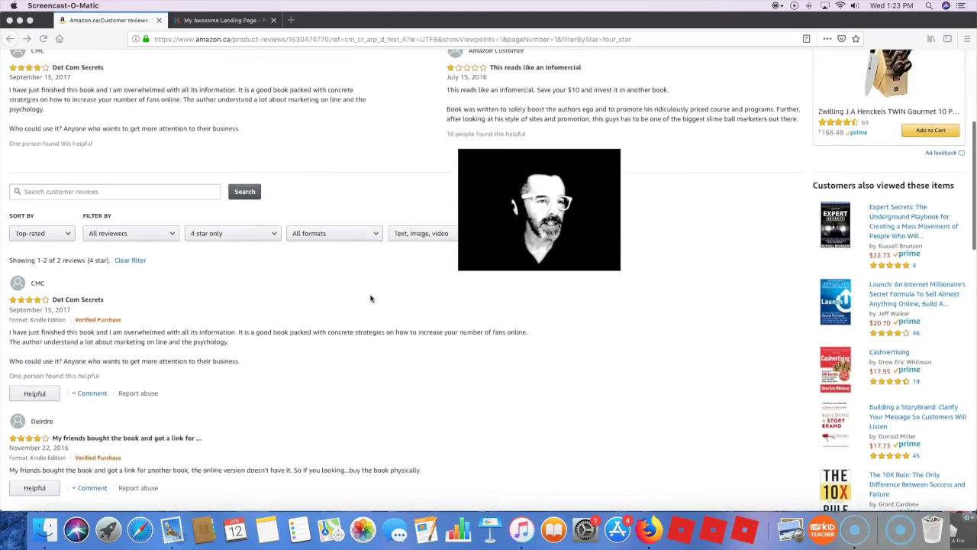
{"action": "scroll", "coordinate": [371, 298], "scroll_direction": "down", "scroll_amount": 3}
{"action": "scroll", "coordinate": [371, 299], "scroll_direction": "down", "scroll_amount": 4}
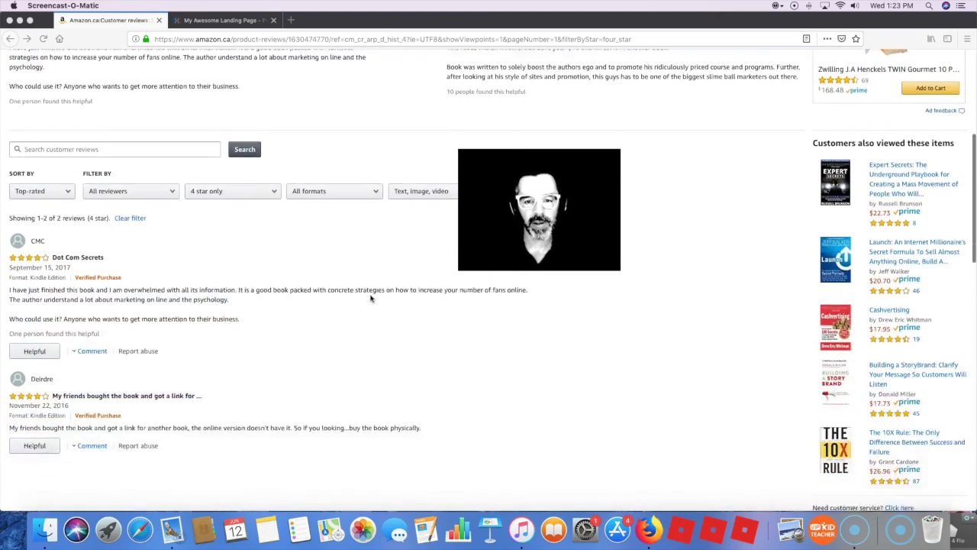